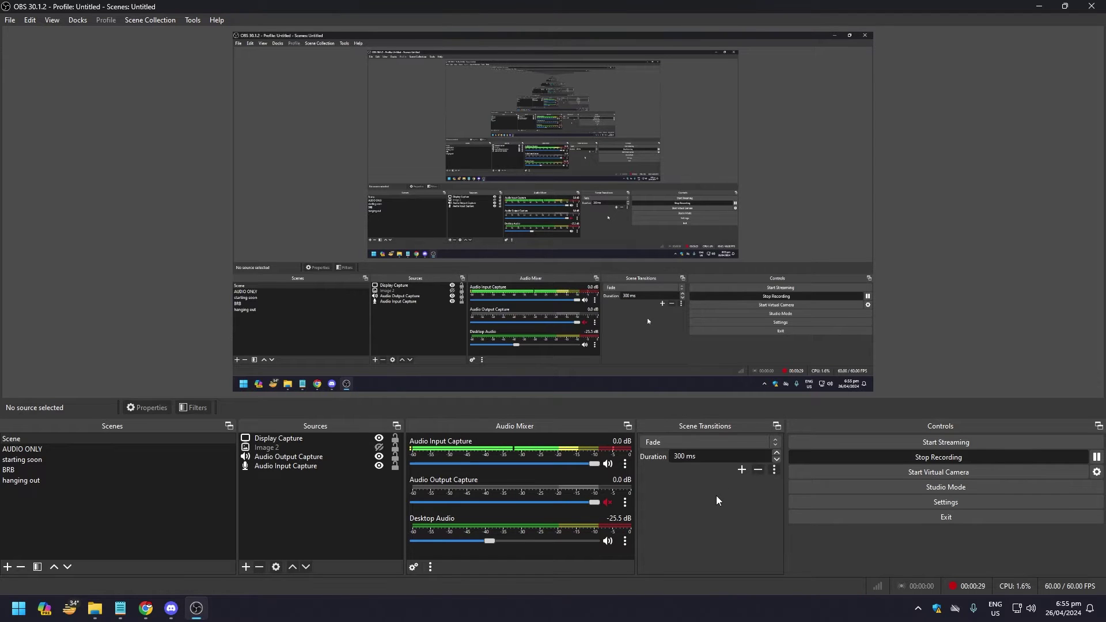
- Open OBS Studio's Settings dialog from the Controls dock, landing on the General page
click(858, 500)
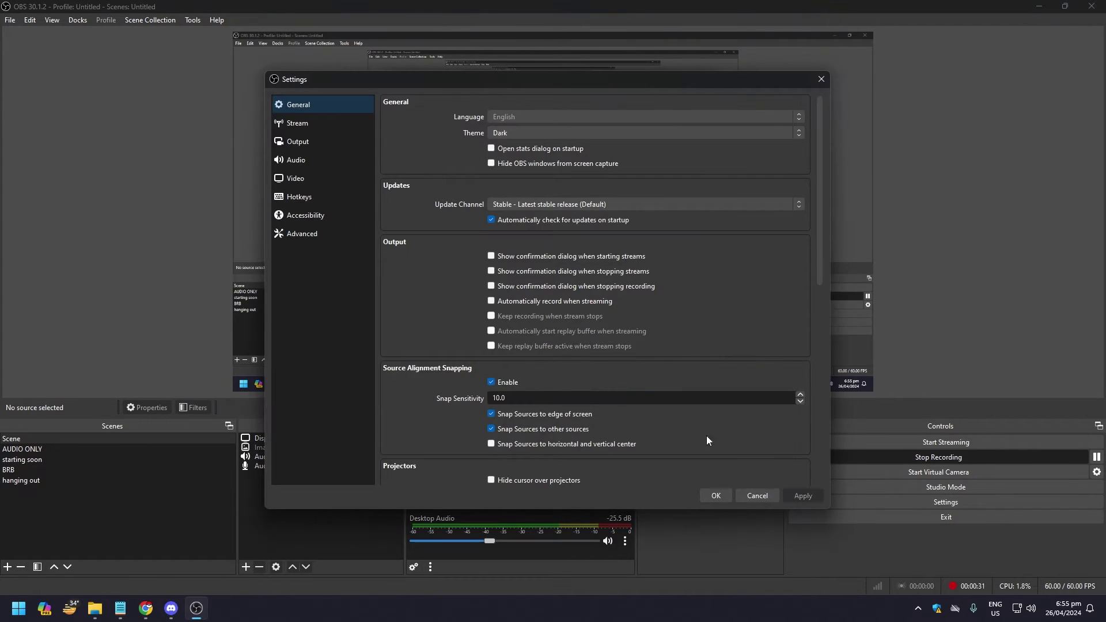
- Move Settings left and switch the Stream service from YouTube - RTMPS to Custom
drag(473, 77, 432, 77)
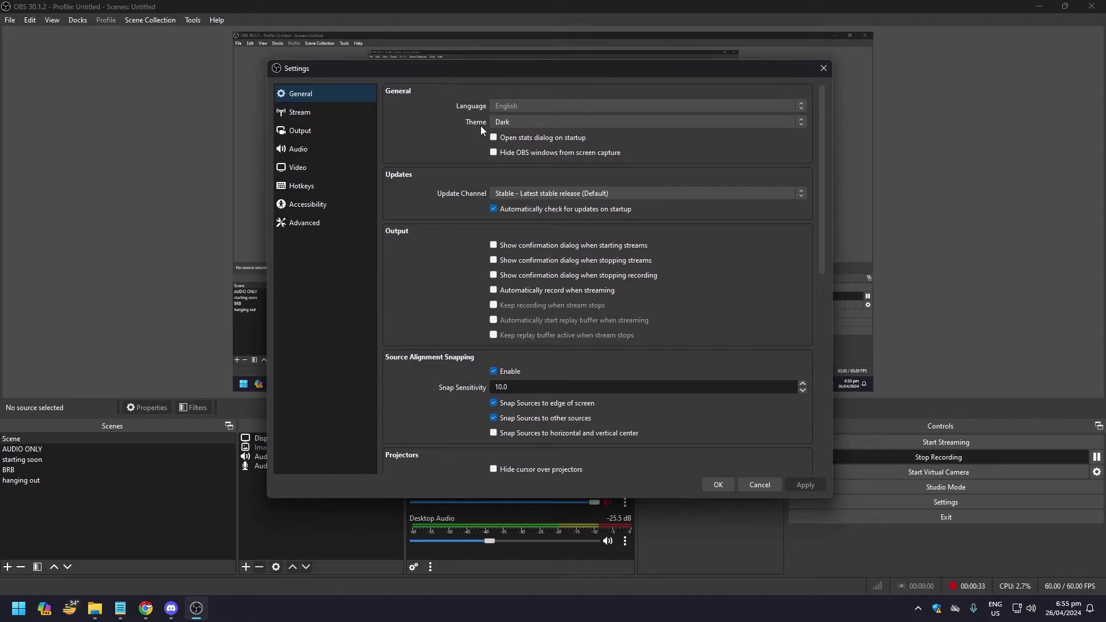
click(304, 113)
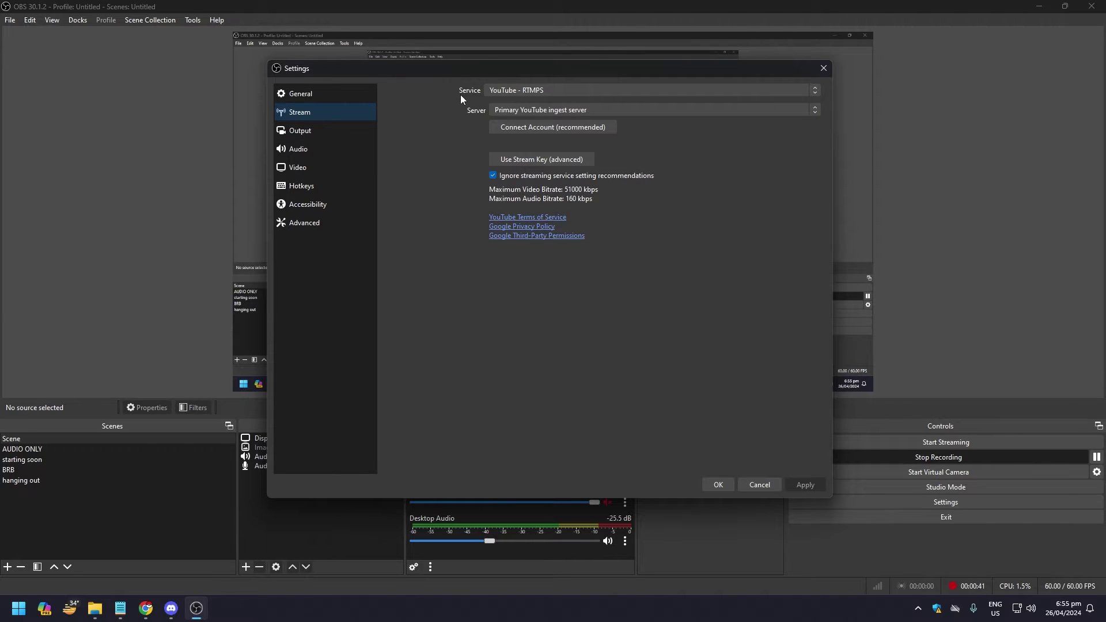
click(507, 90)
click(510, 100)
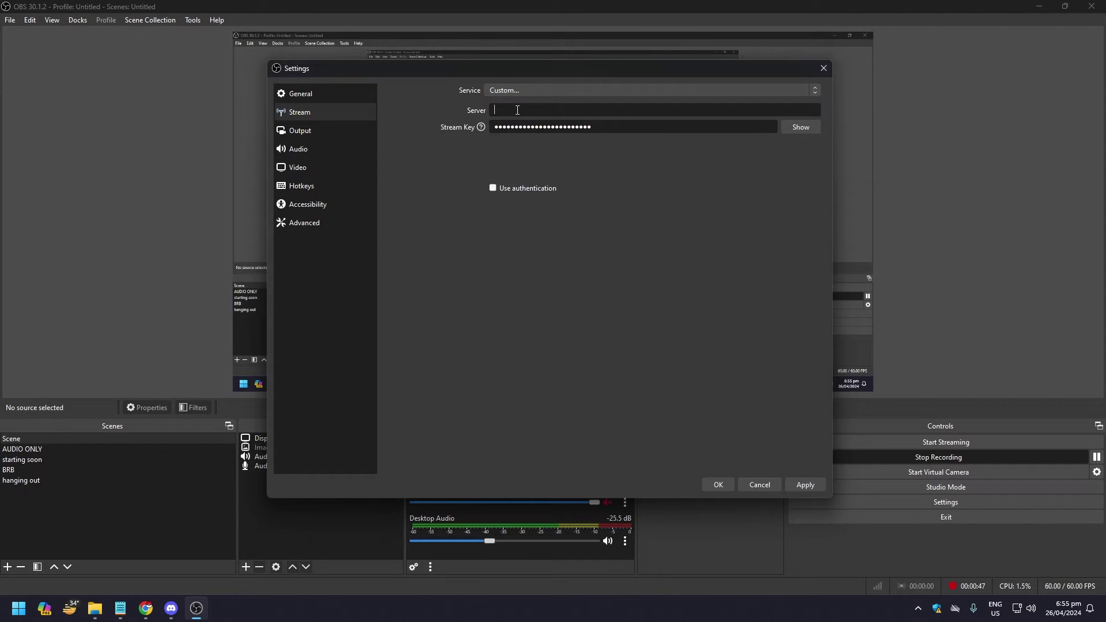
click(547, 126)
click(614, 127)
- In Kick, reach Creator Dashboard > Settings > Stream Key, then return to OBS
click(146, 608)
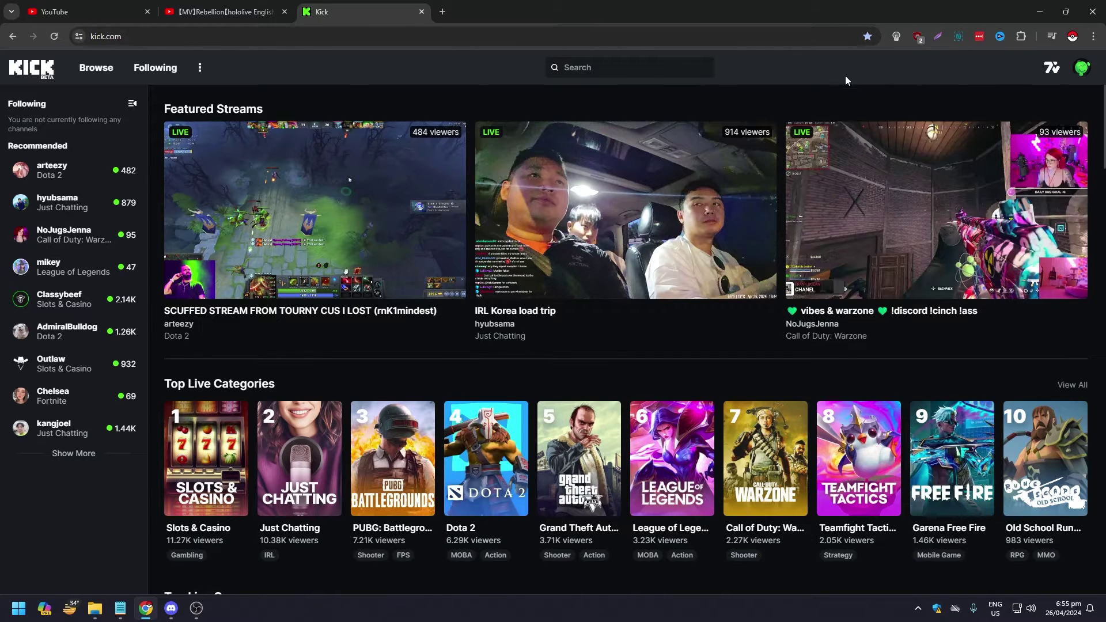
click(1083, 69)
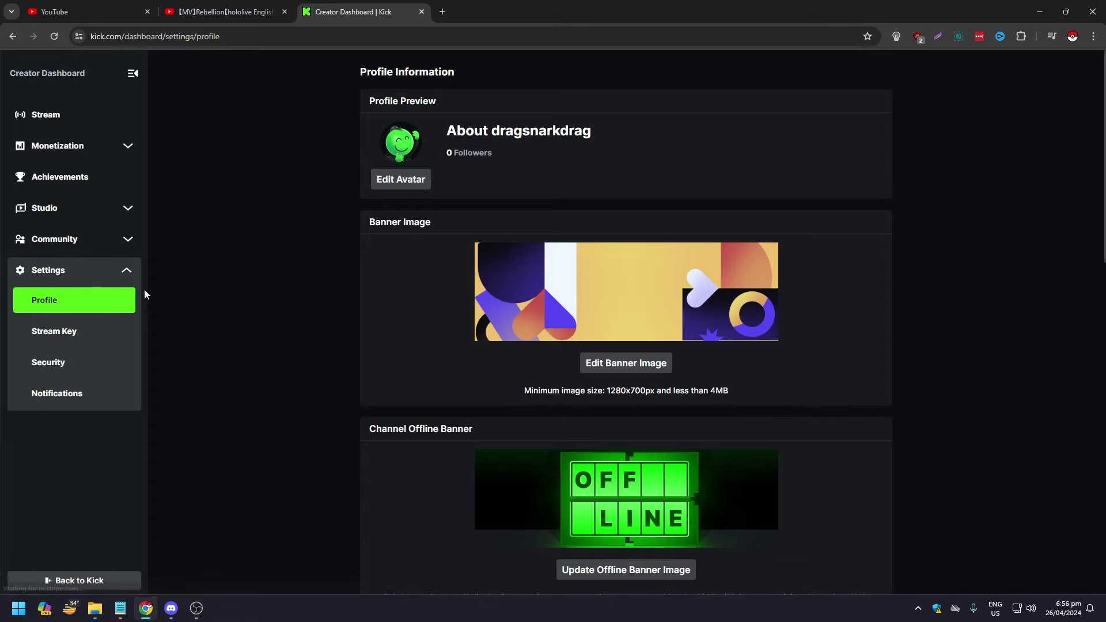
click(45, 272)
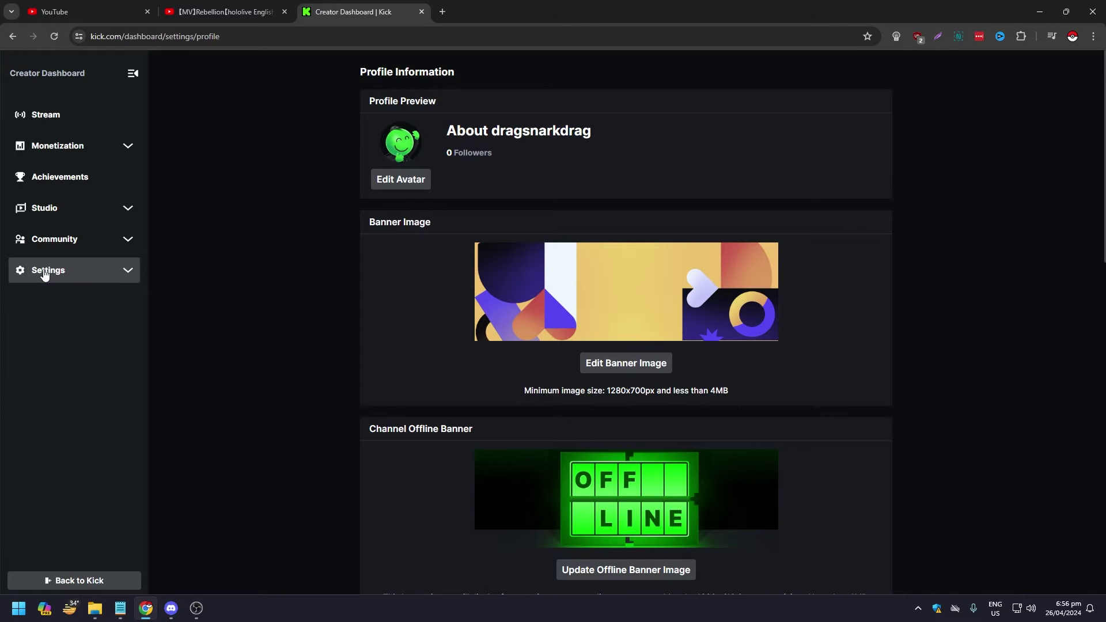
click(45, 272)
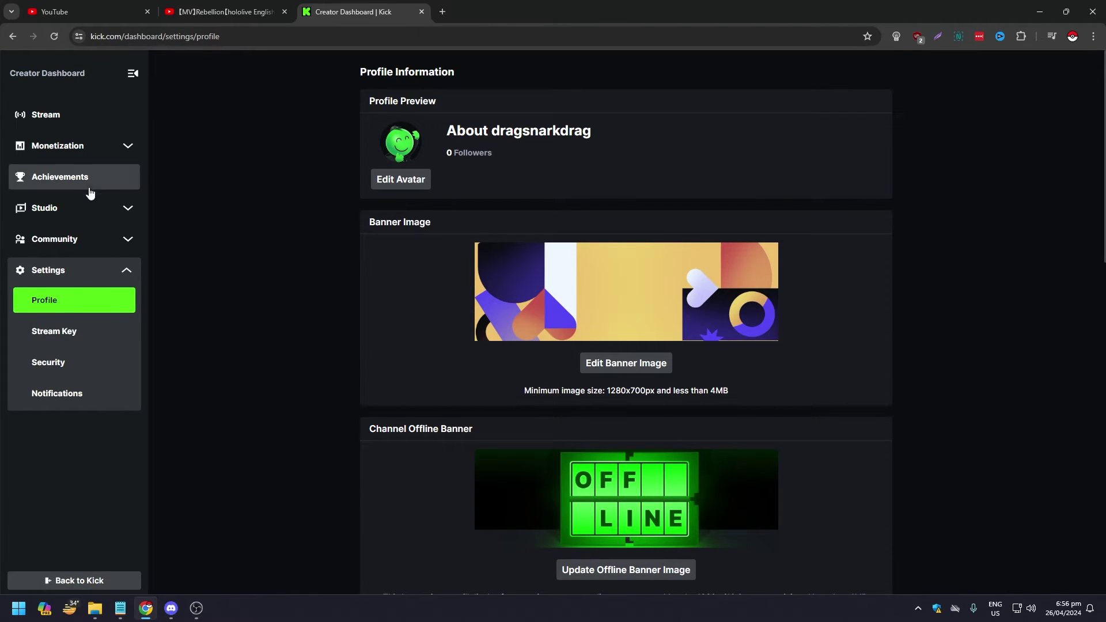
click(55, 278)
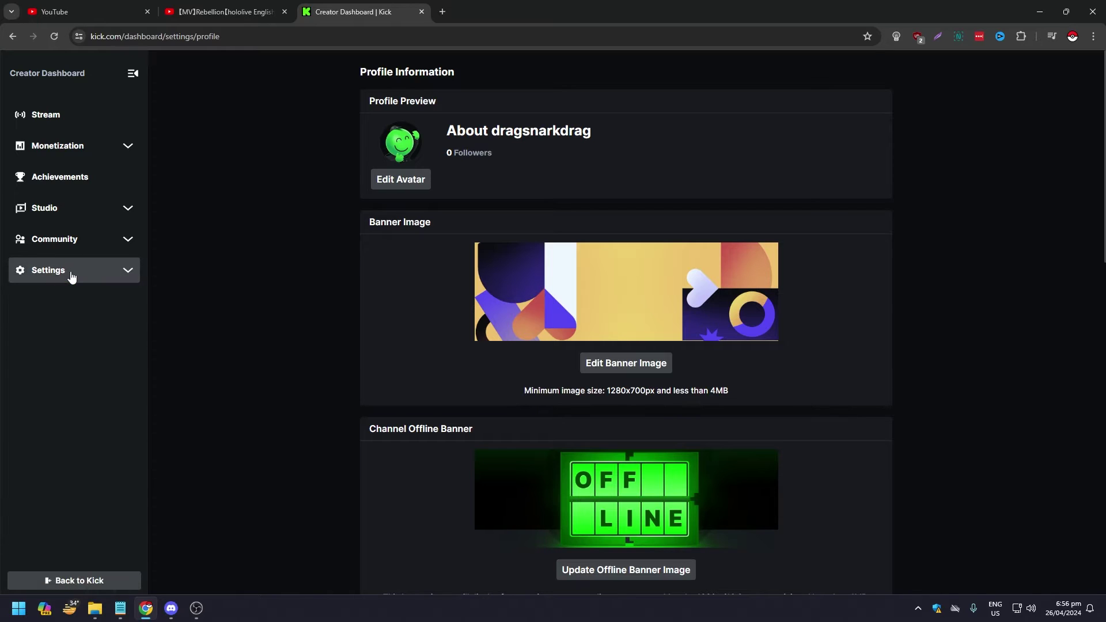
click(59, 274)
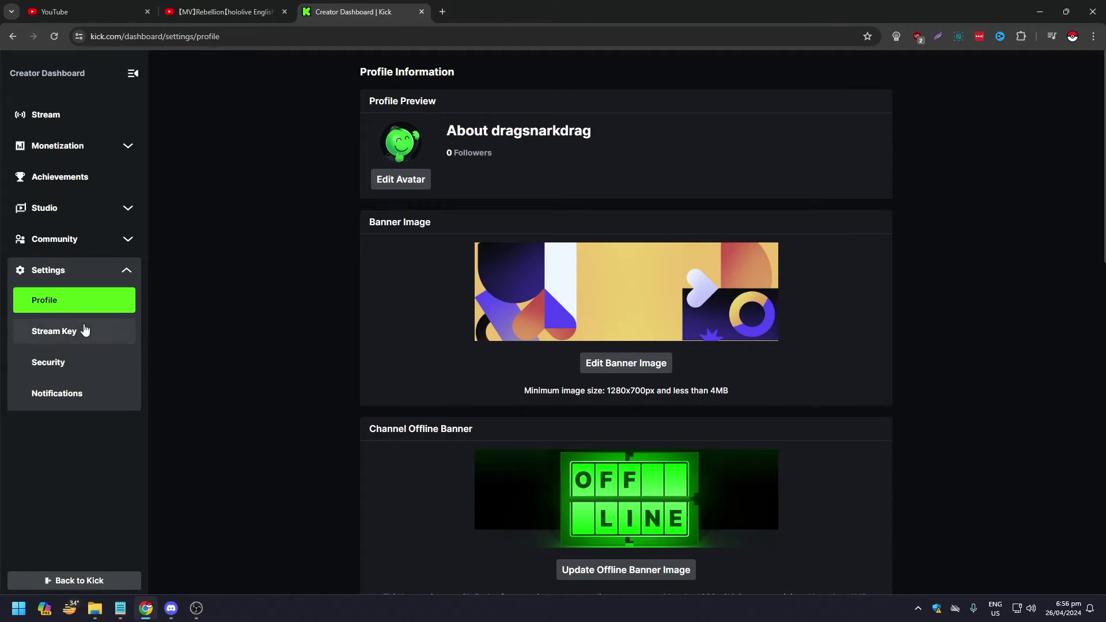
click(66, 336)
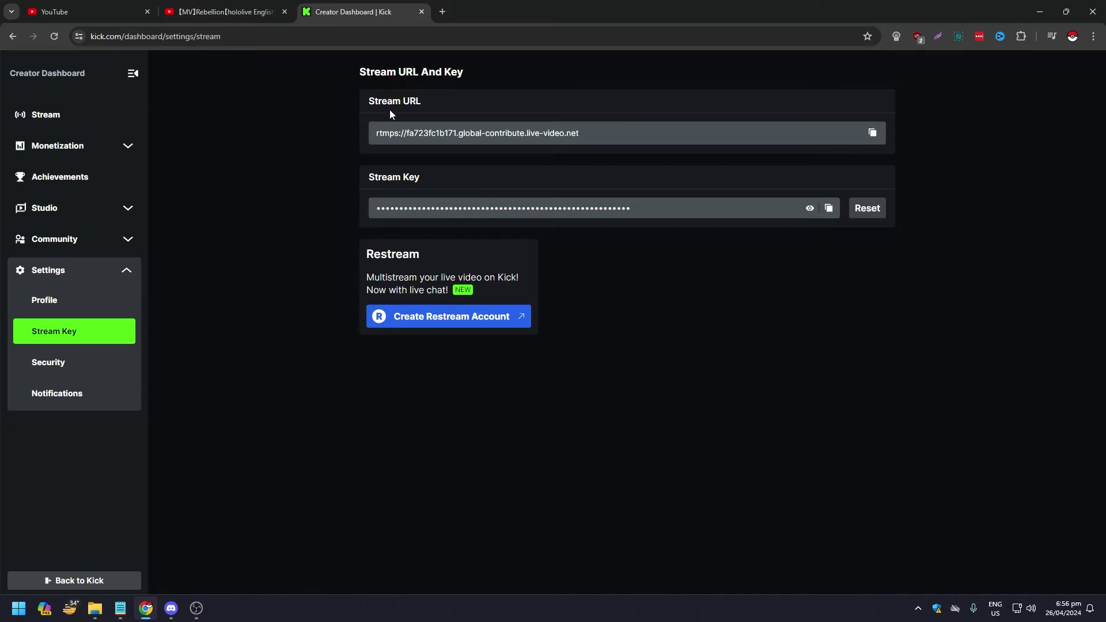
click(197, 608)
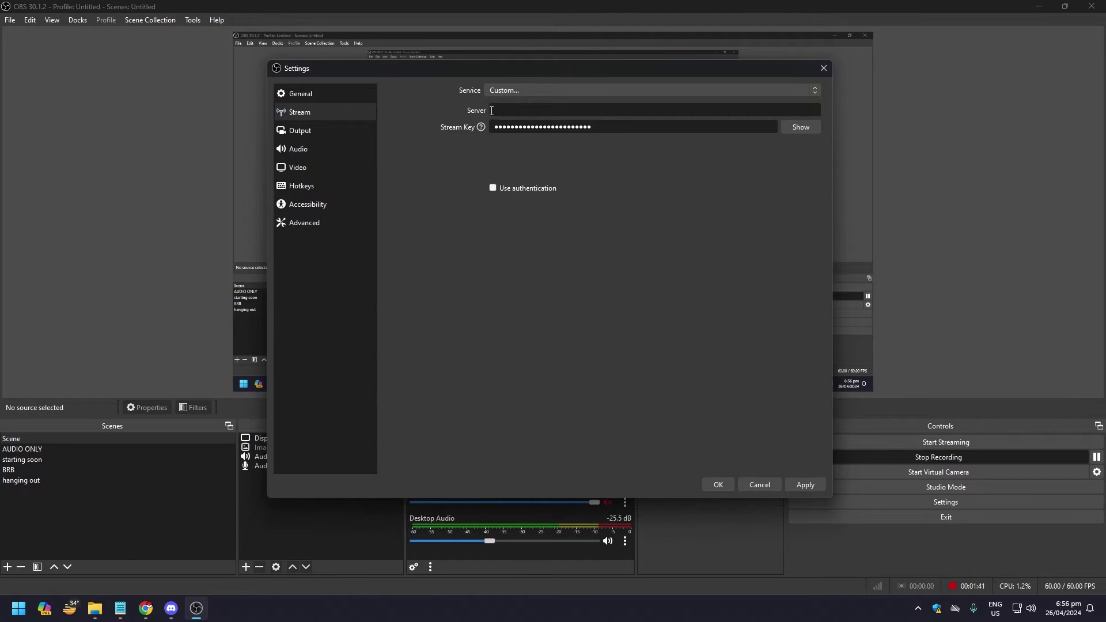
- Copy Kick's RTMPS stream URL and paste it into the OBS Server field
click(146, 608)
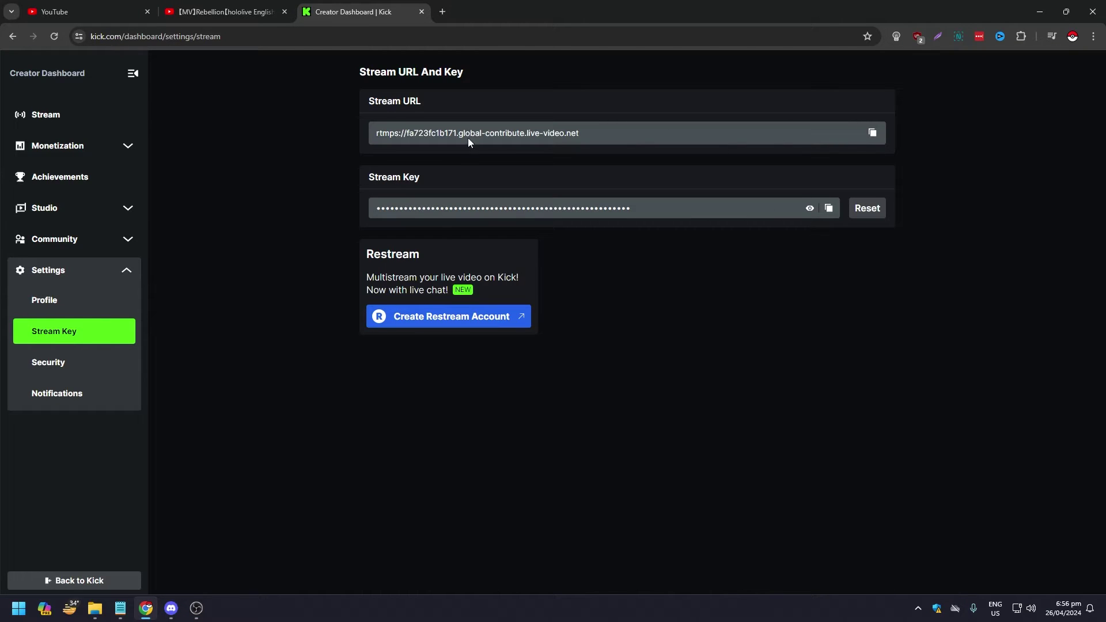
click(872, 134)
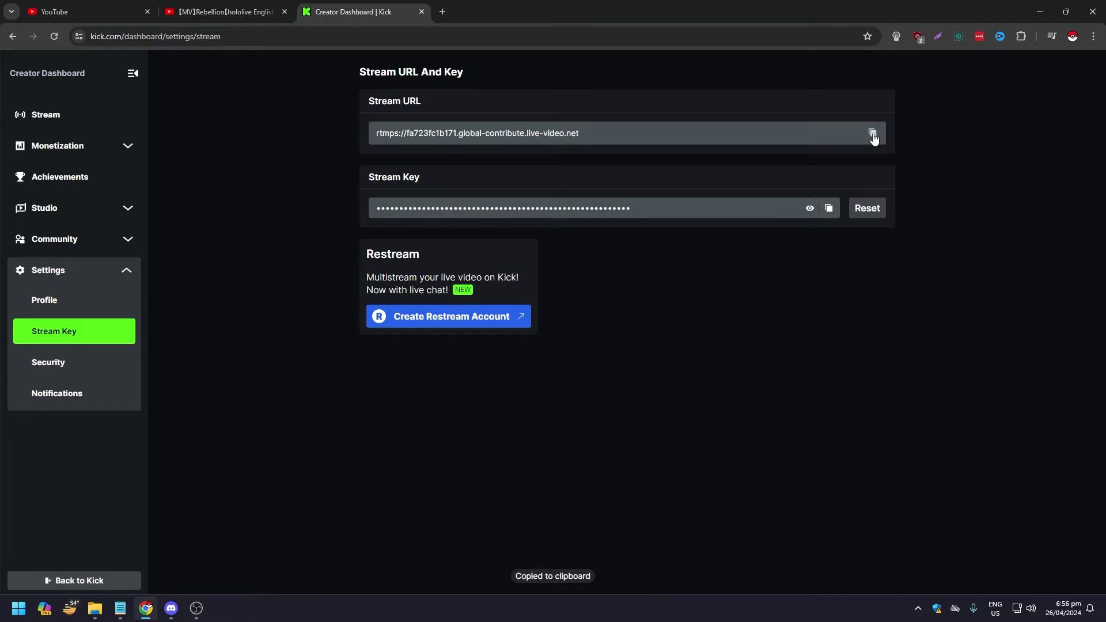
click(196, 608)
click(540, 107)
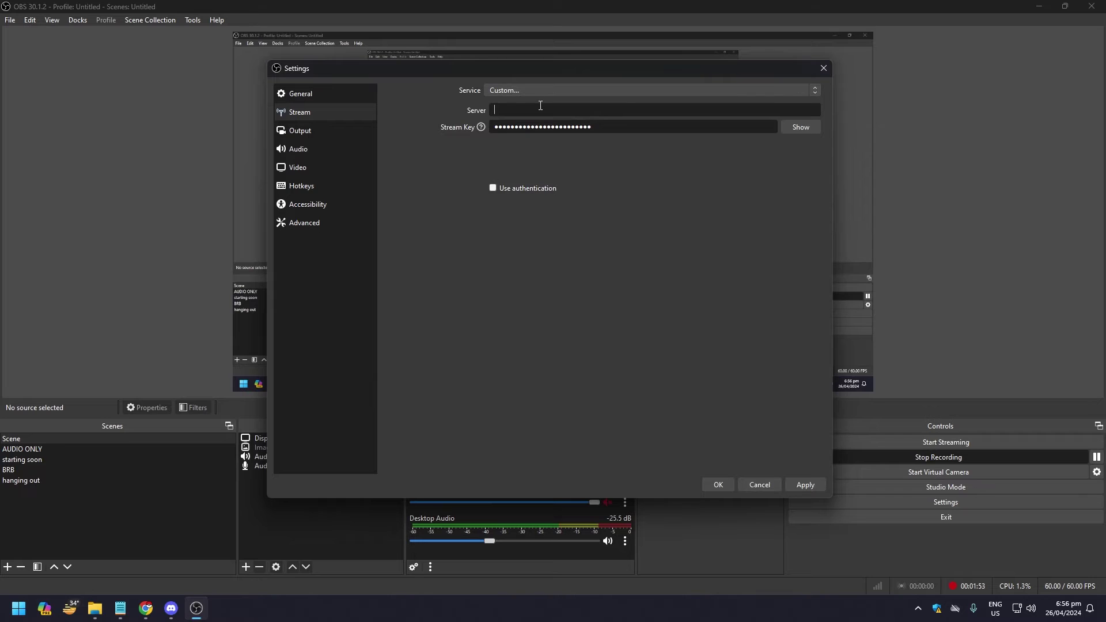
right_click(540, 106)
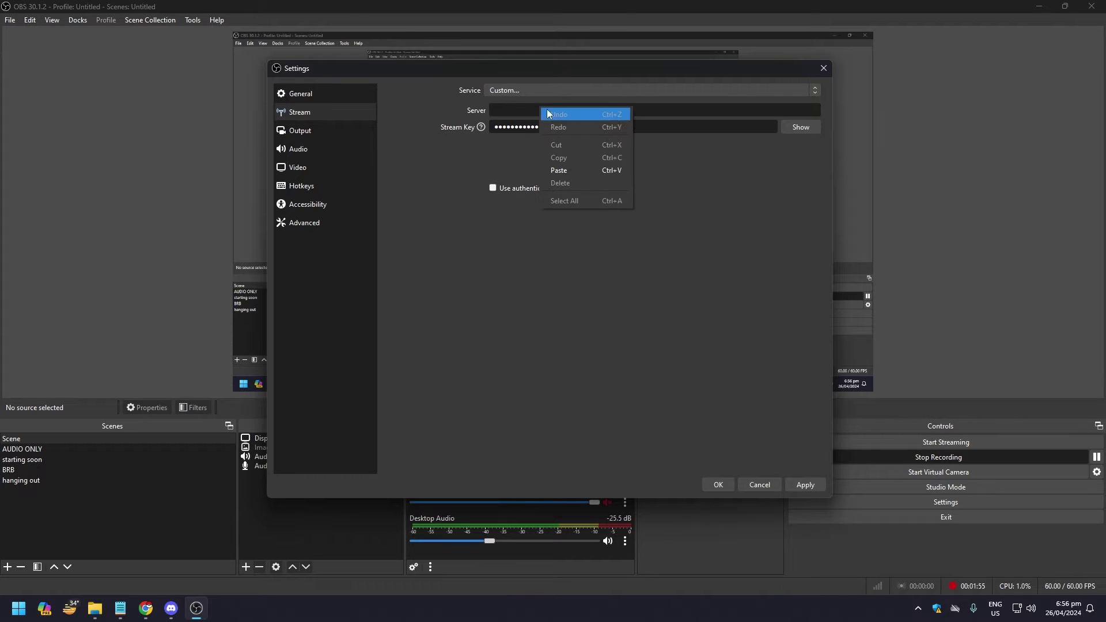
click(568, 168)
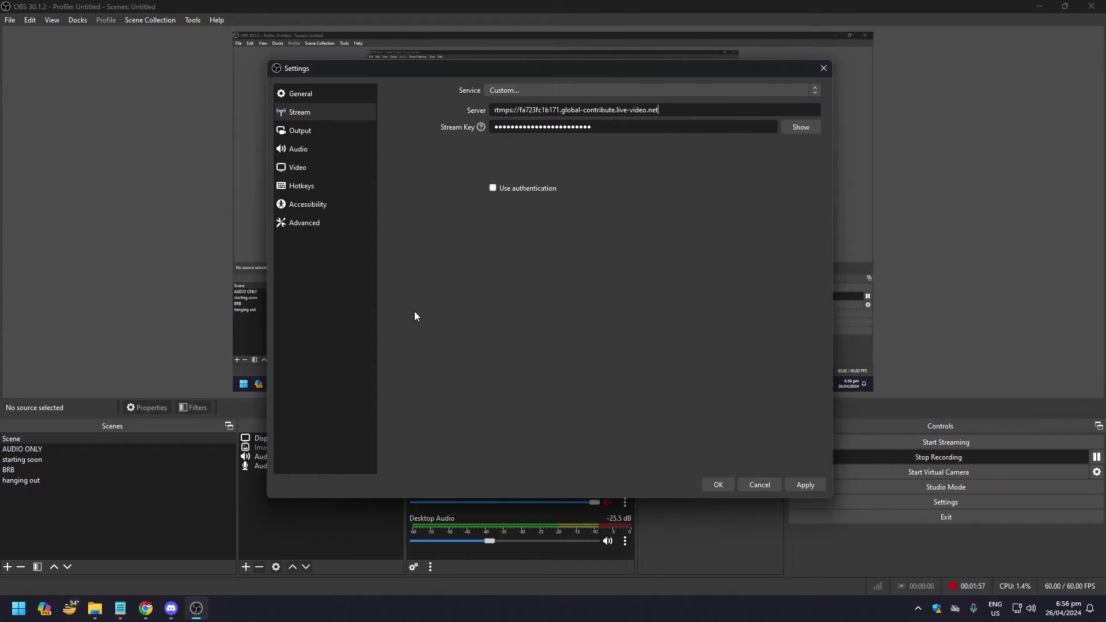
- Replace the OBS Stream Key with the copied Kick stream key
click(146, 615)
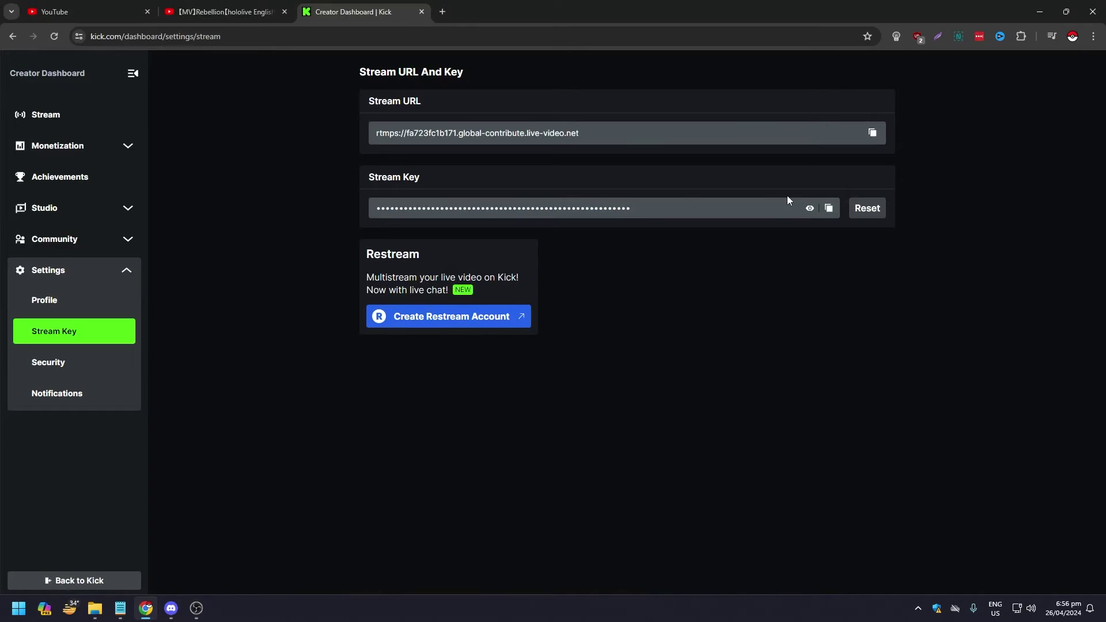
click(828, 209)
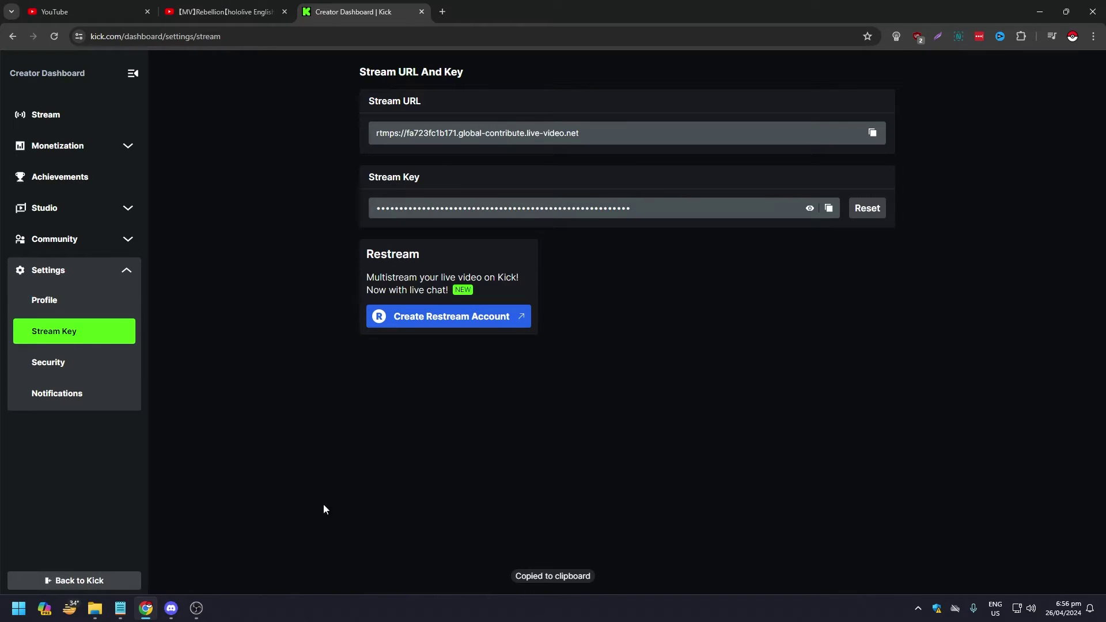
click(199, 610)
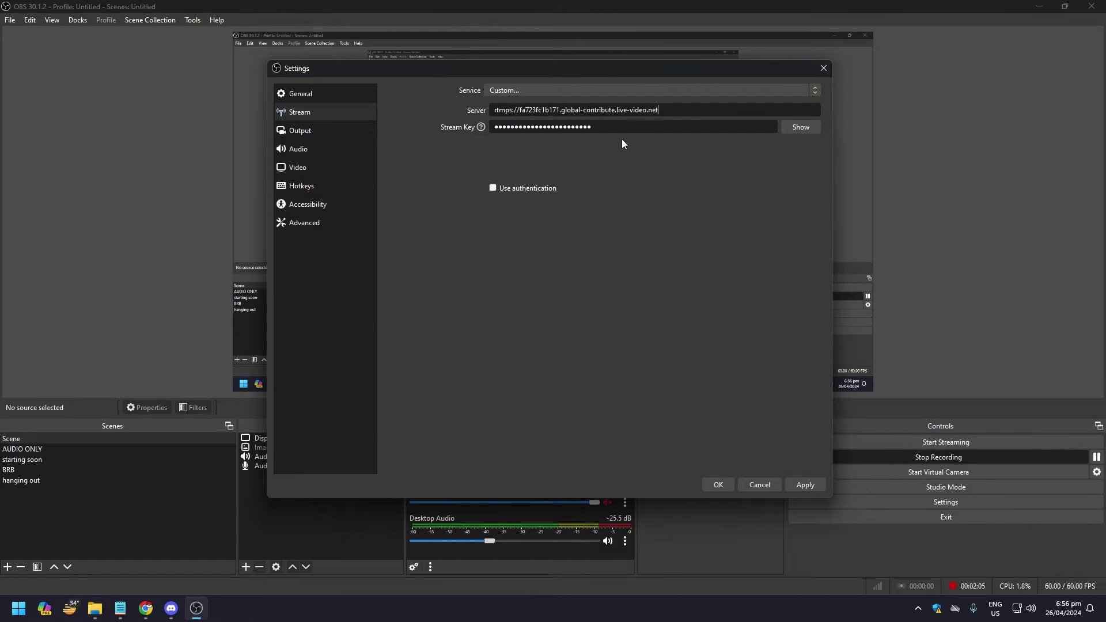
key(ctrl+a)
key(ctrl+v)
- Apply the Kick stream settings with OK, then select the Audio Output and Audio Input Capture sources
click(718, 485)
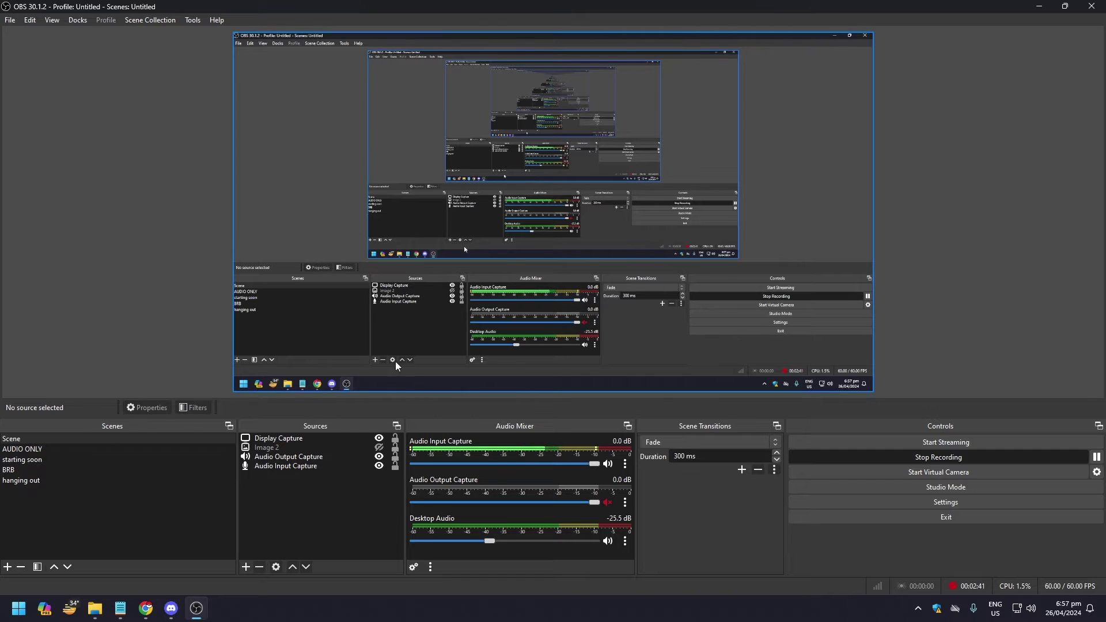
click(319, 456)
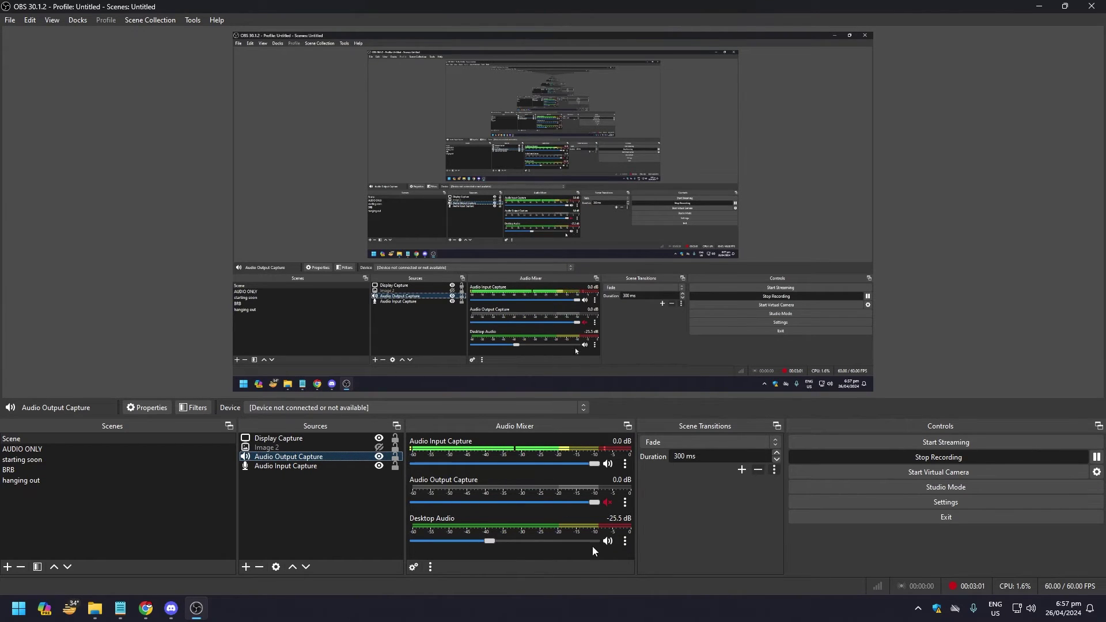
click(287, 466)
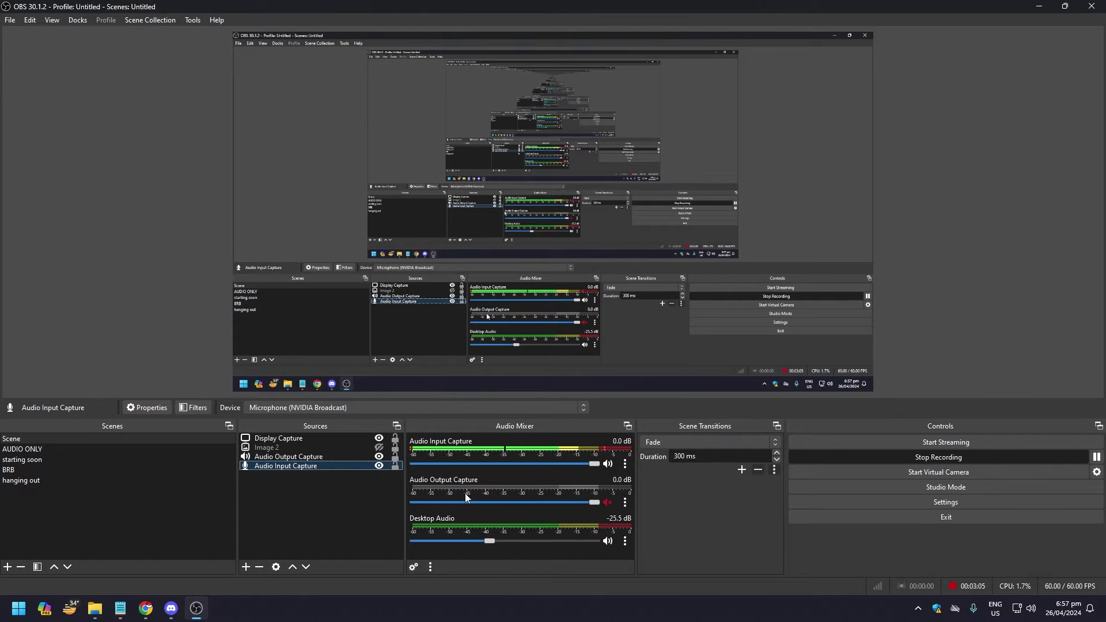
double_click(322, 467)
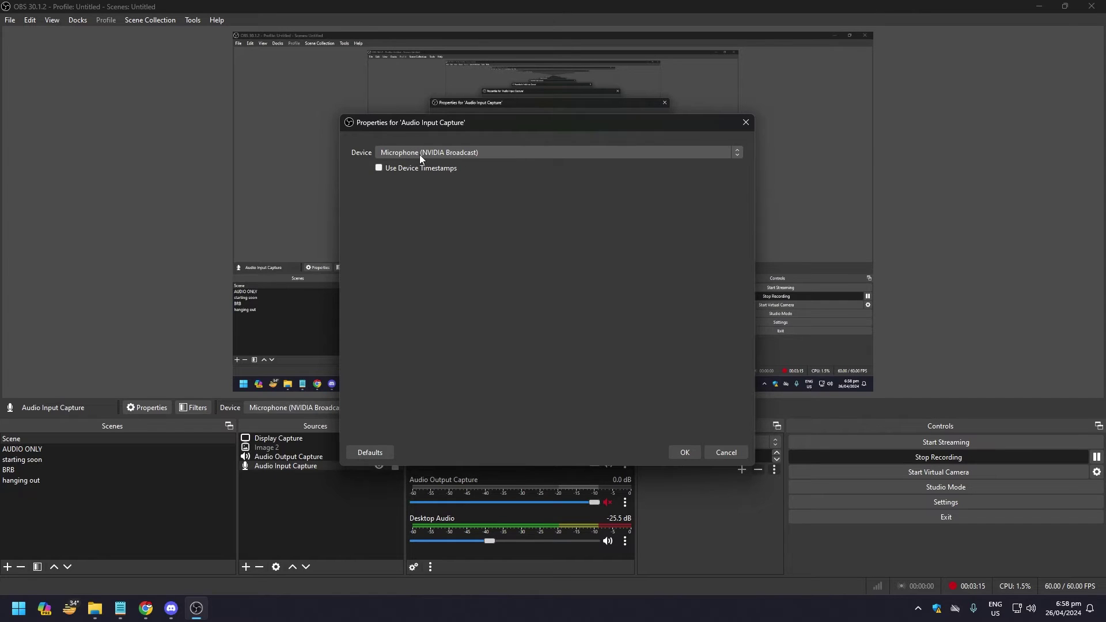
click(712, 451)
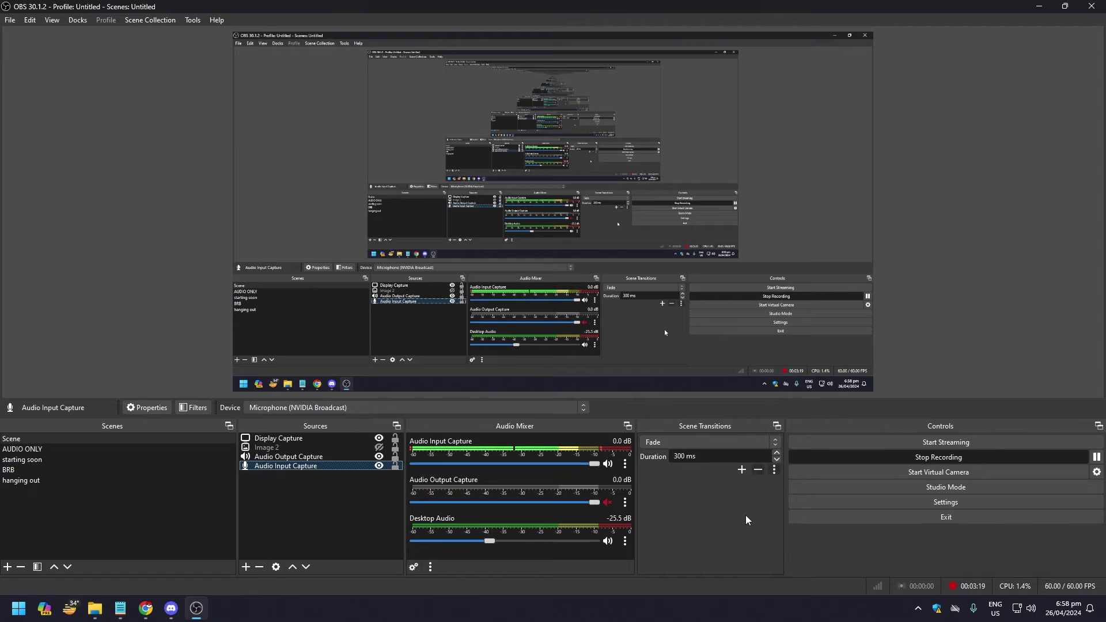
click(893, 503)
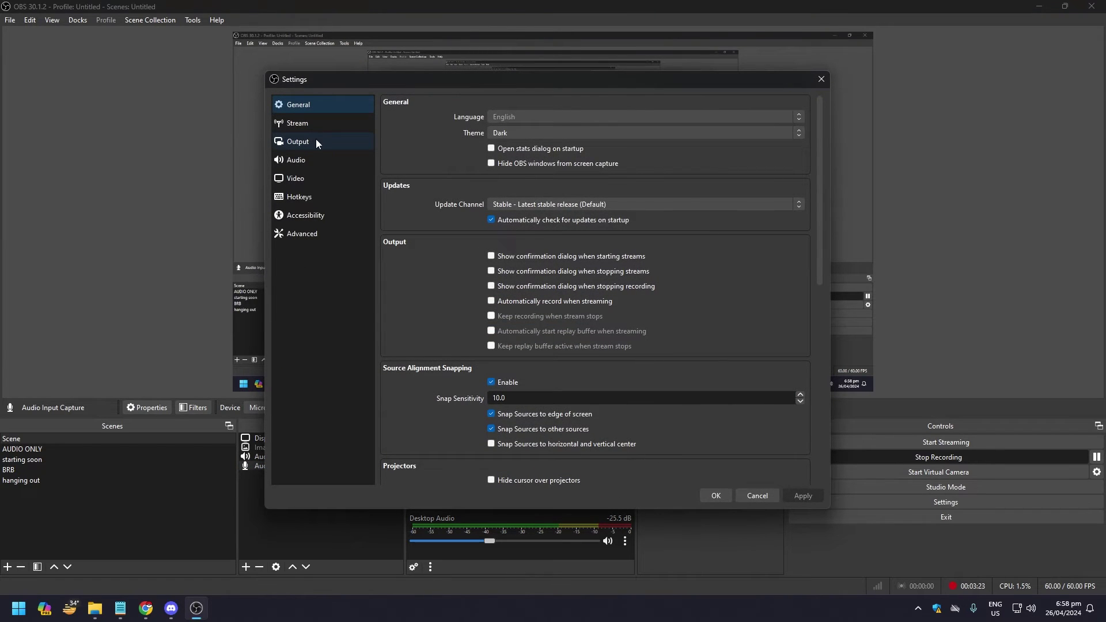
- Review the NVENC H.264 streaming encoder (CBR 6000 Kbps, P5 Slow), then move to Audio
click(315, 140)
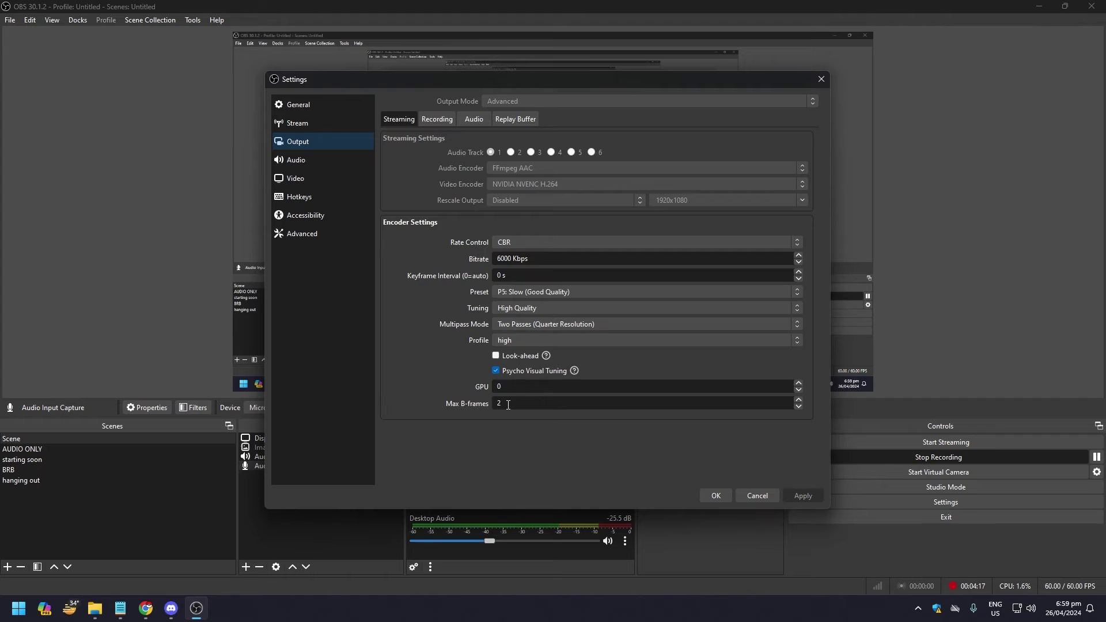
click(301, 163)
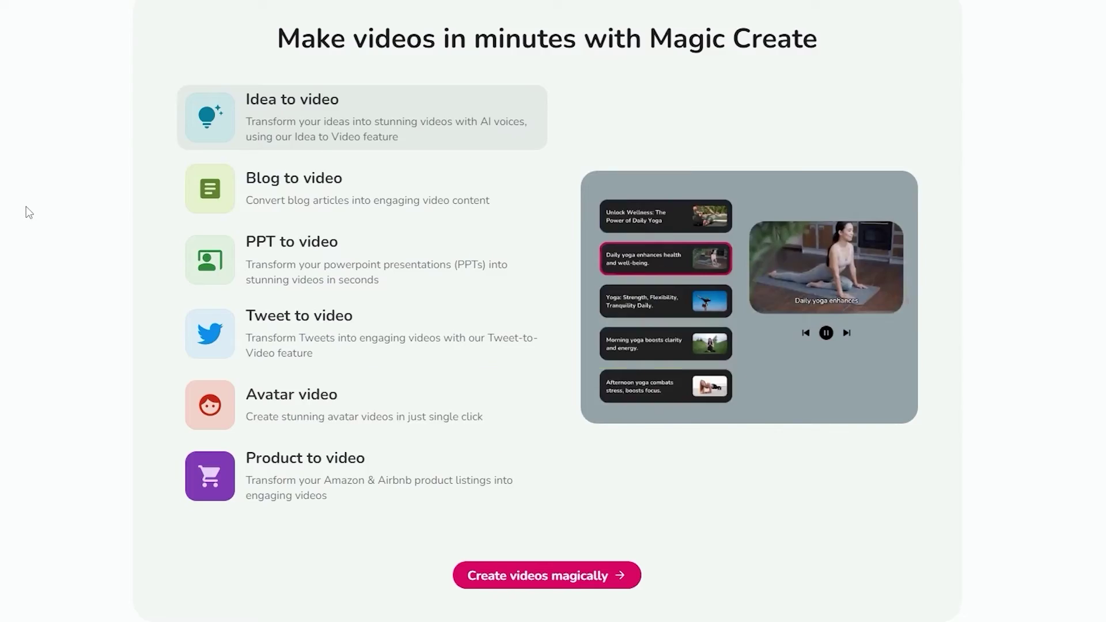
scroll(26, 211, down, 12)
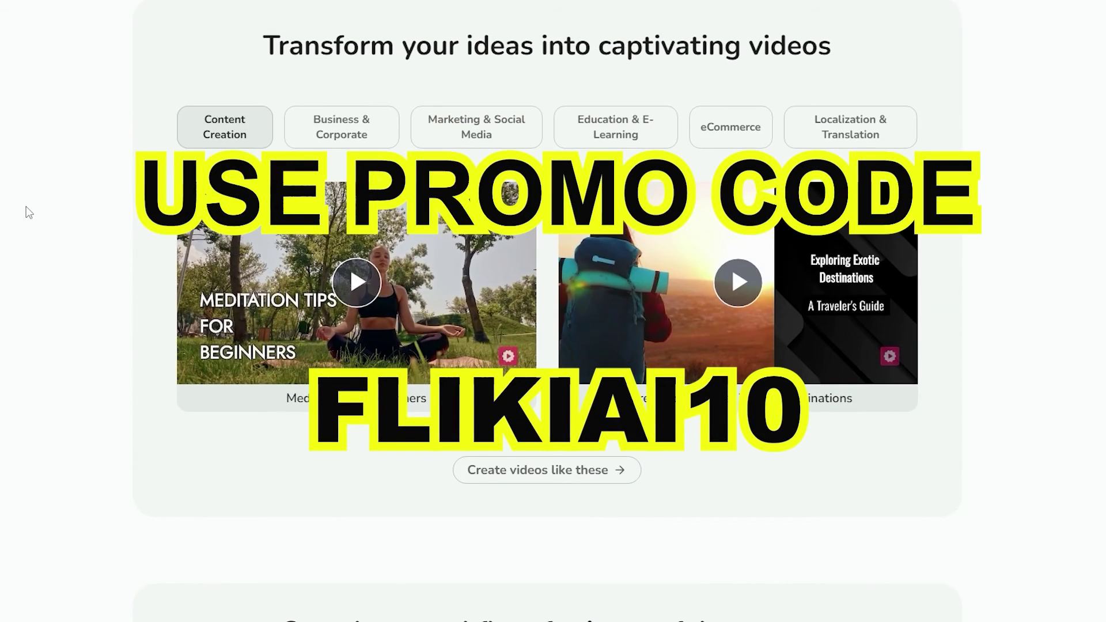
scroll(26, 207, down, 10)
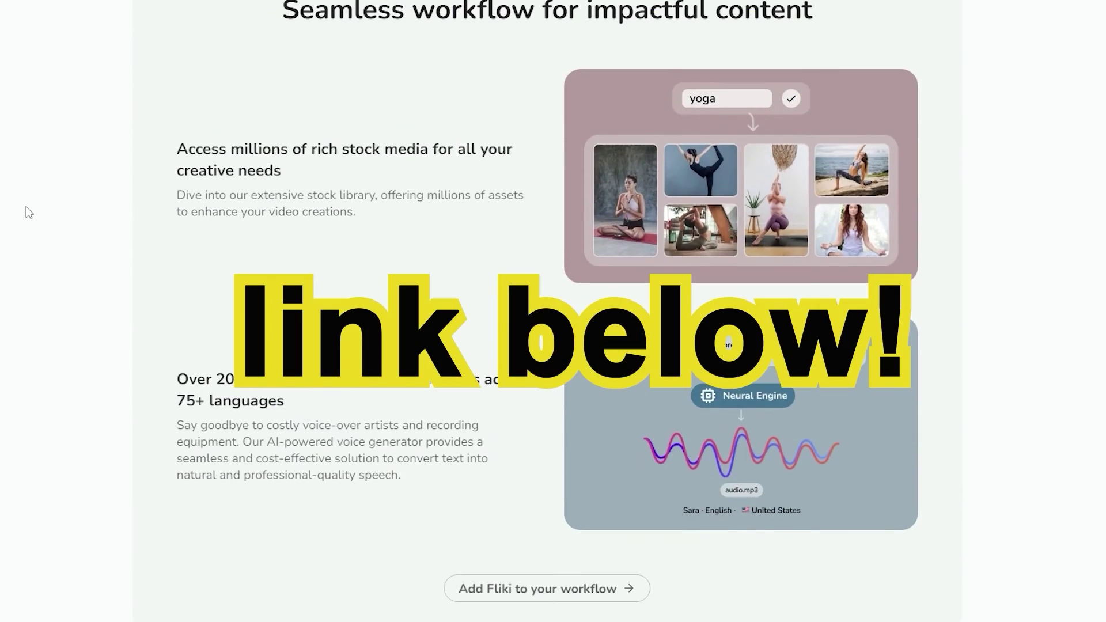
scroll(27, 212, down, 1)
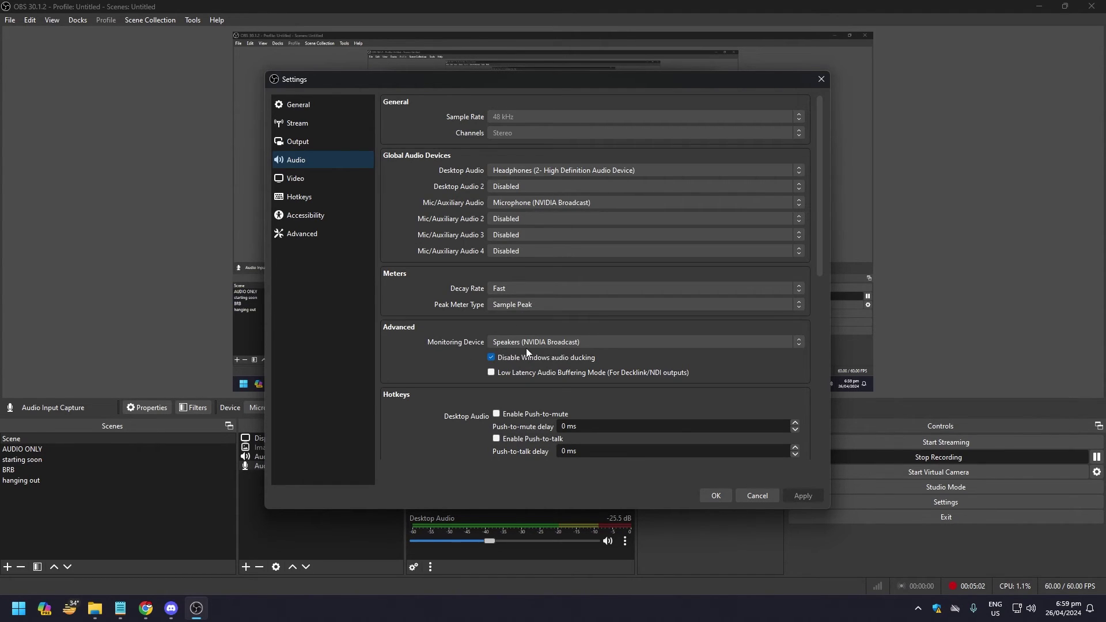
- Leave monitoring on Speakers (NVIDIA Broadcast) and open Video settings at 1920x1080, 60 FPS
click(575, 344)
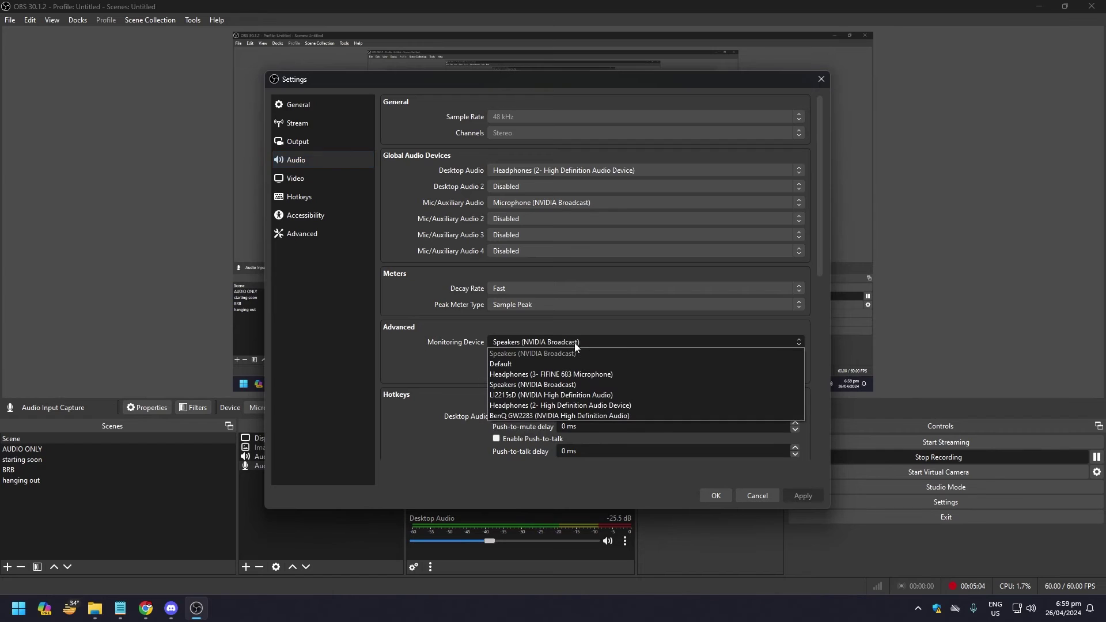
click(447, 359)
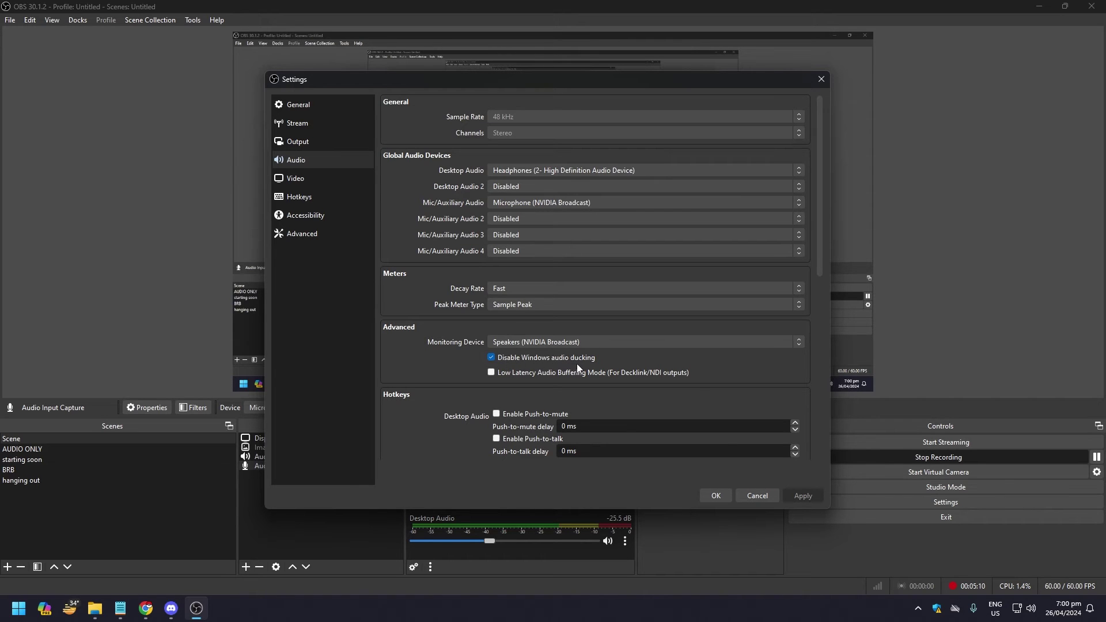
scroll(413, 392, down, 2)
scroll(415, 393, up, 2)
click(295, 179)
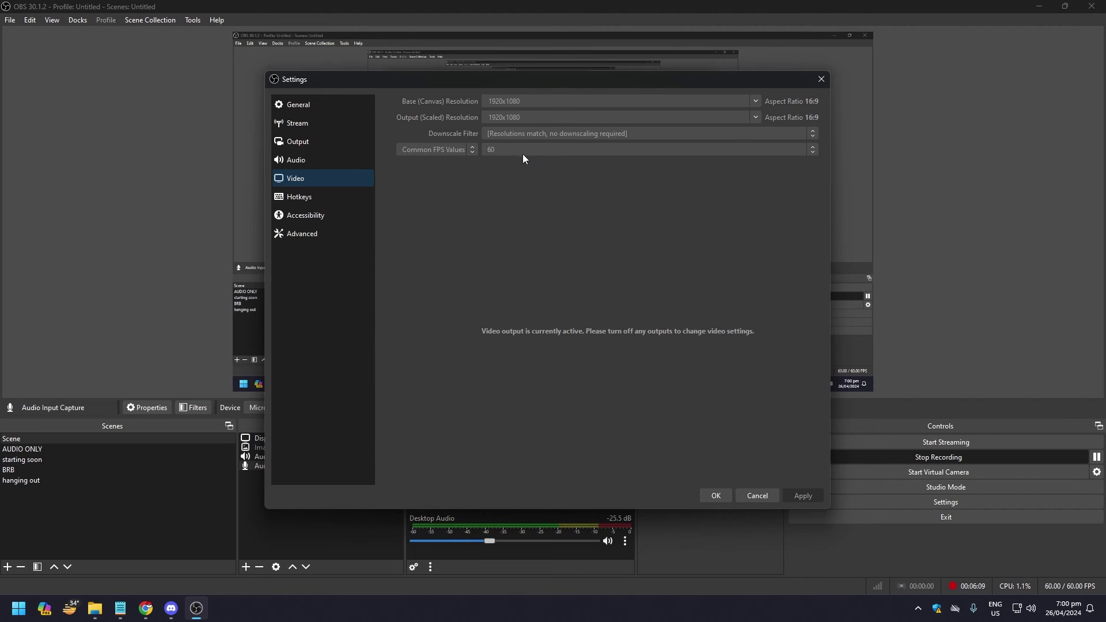
click(314, 147)
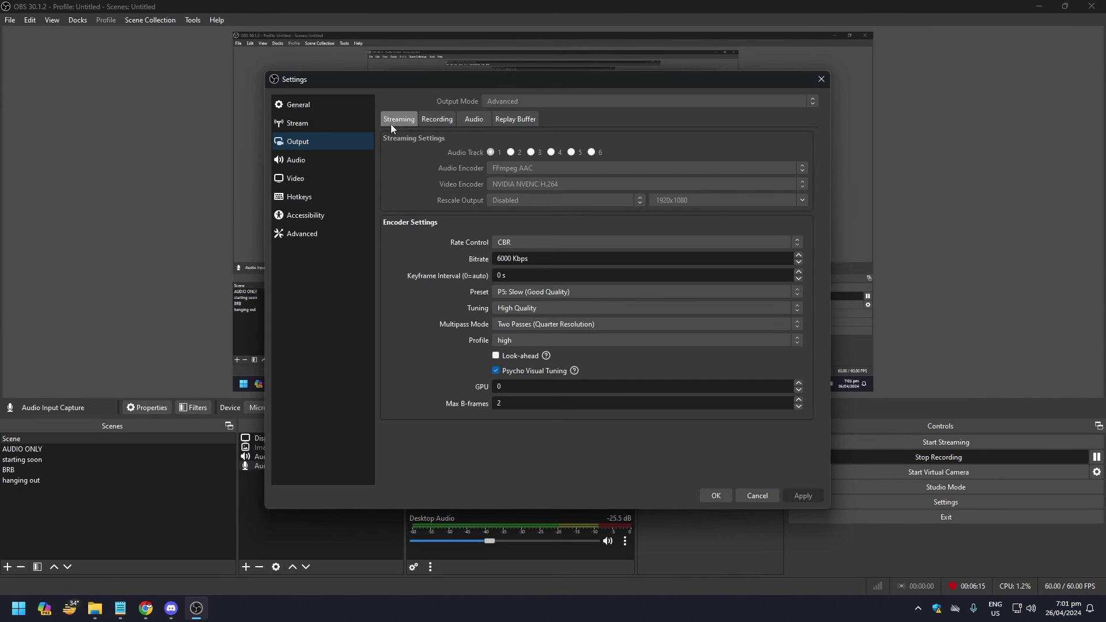
- Compare the Recording encoder (2500 Kbps) with Streaming (6000 Kbps), then confirm with OK
click(436, 119)
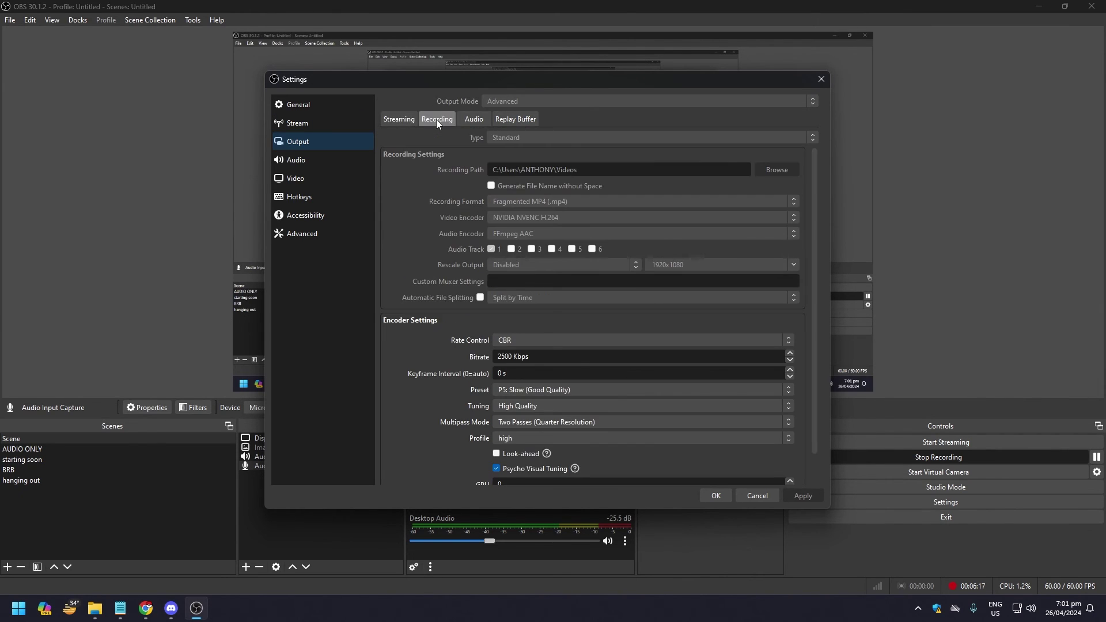
click(405, 120)
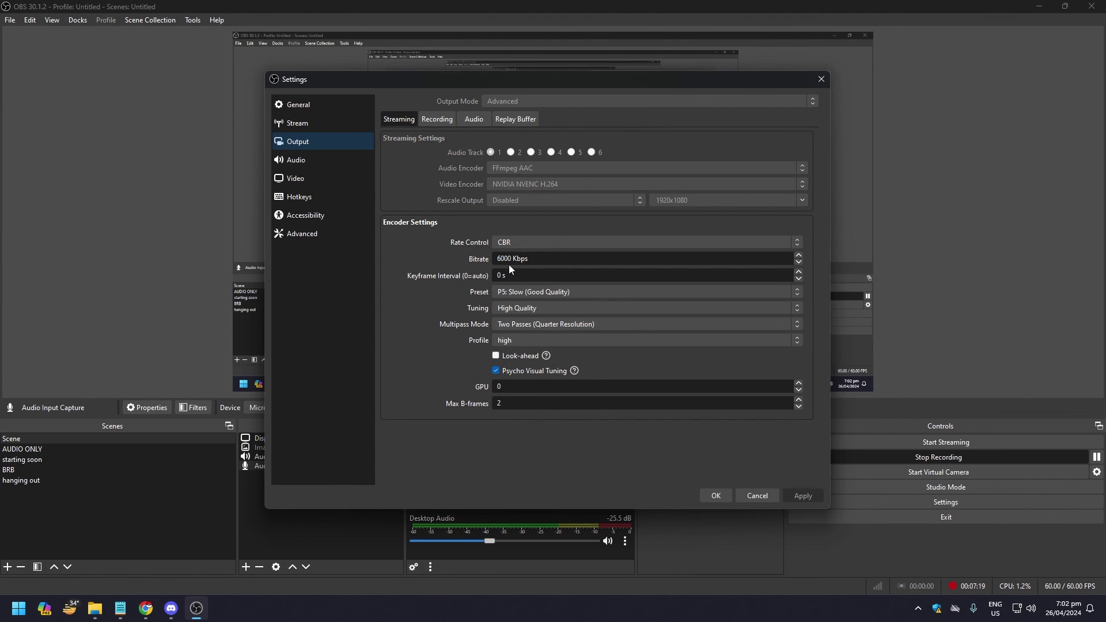
click(722, 499)
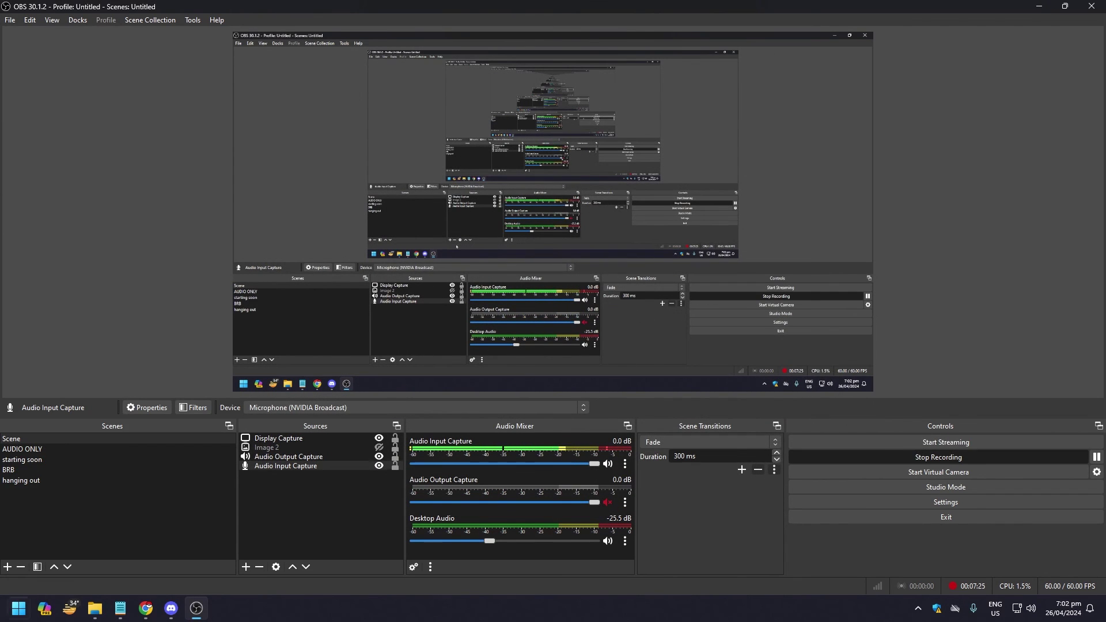
click(145, 614)
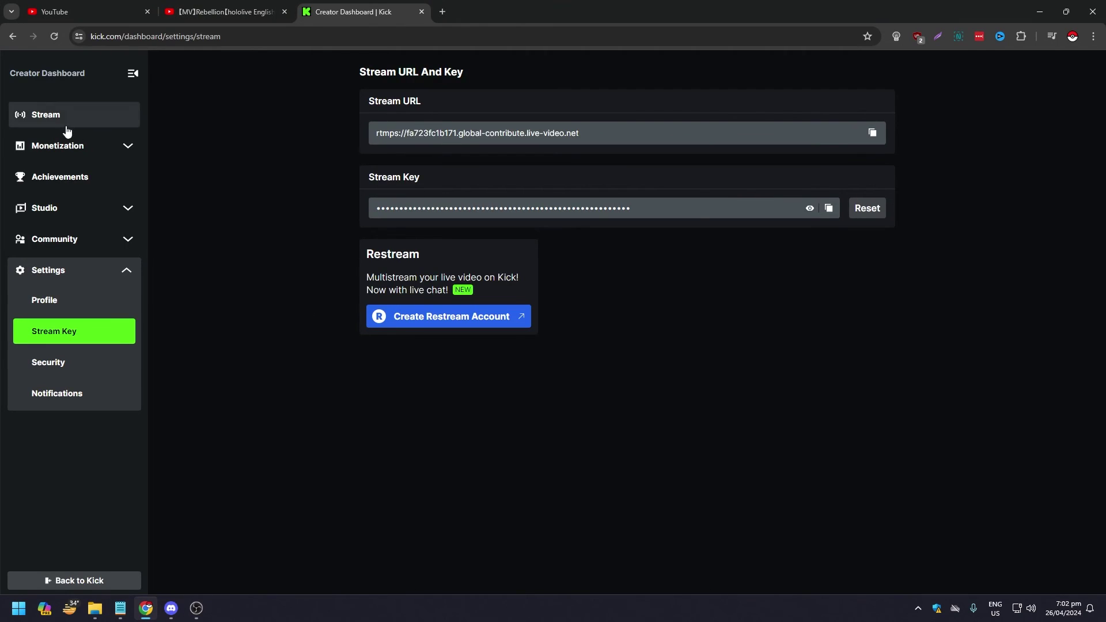
click(45, 116)
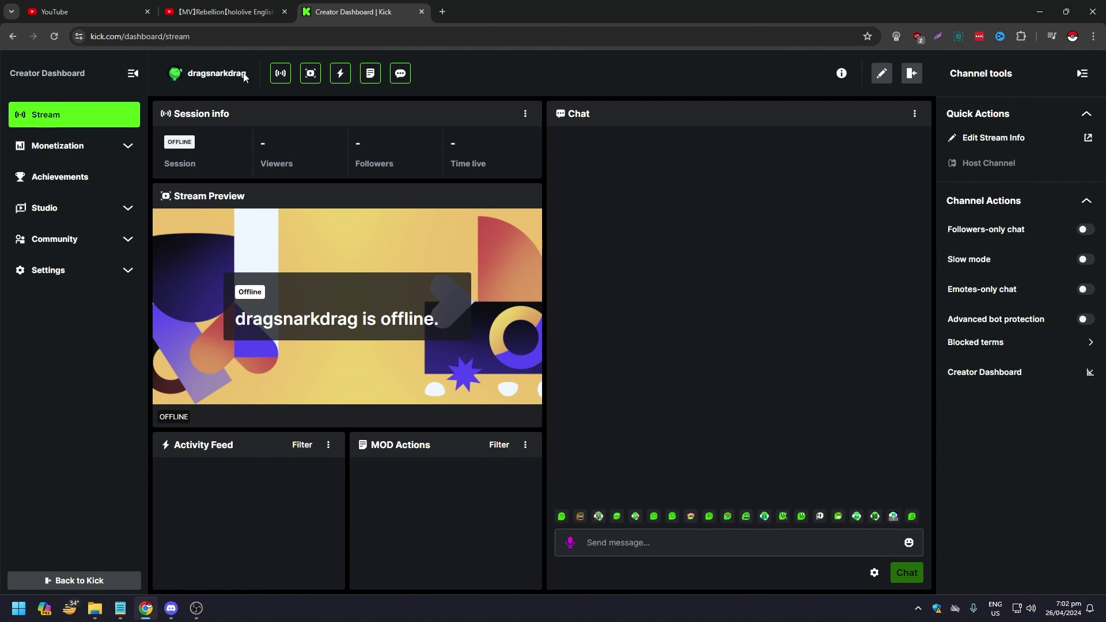
click(281, 73)
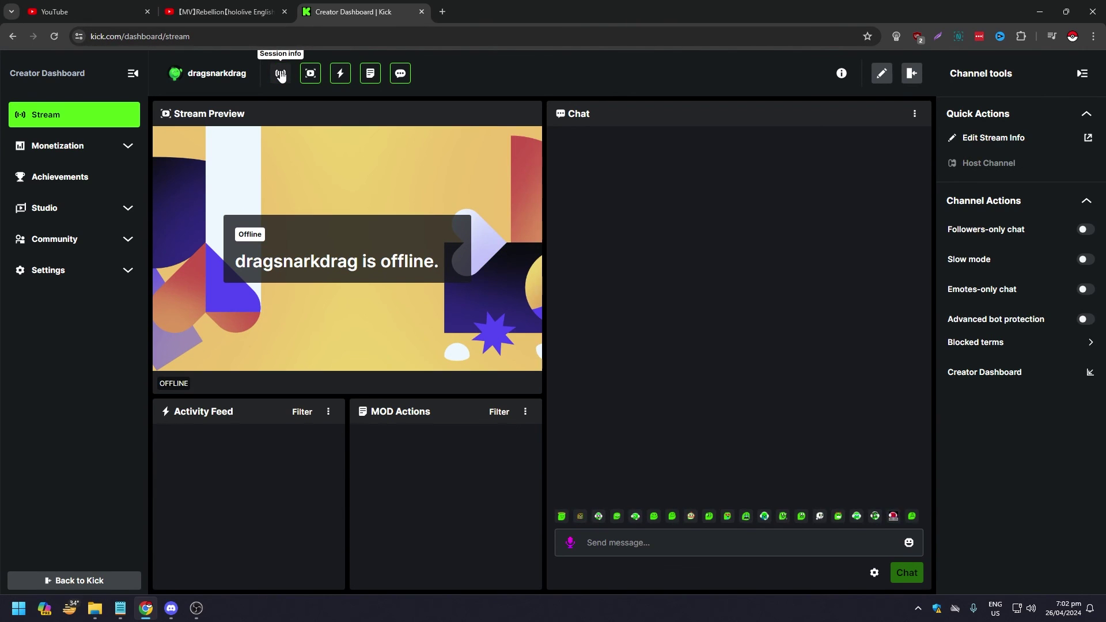
click(315, 79)
click(340, 78)
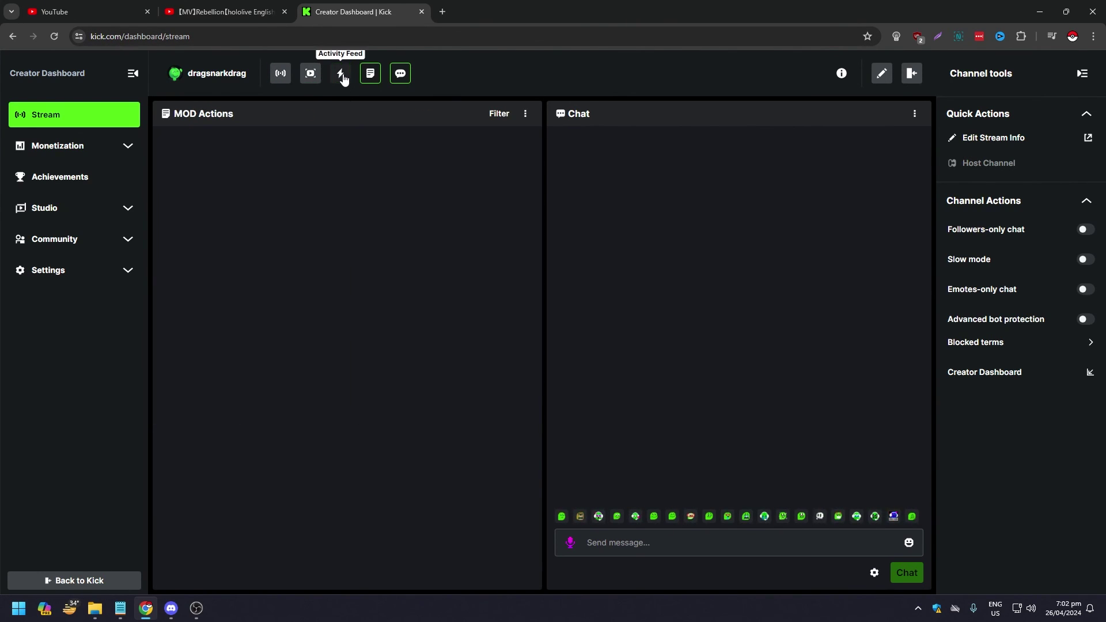
click(370, 79)
click(400, 73)
click(370, 73)
click(340, 73)
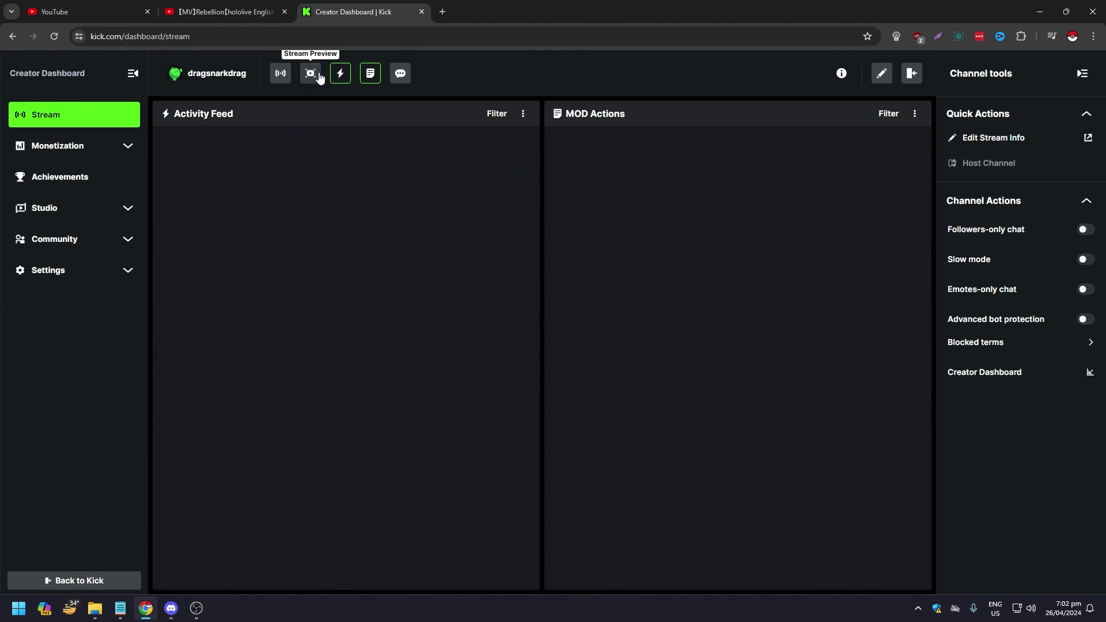
click(310, 73)
click(281, 73)
click(400, 73)
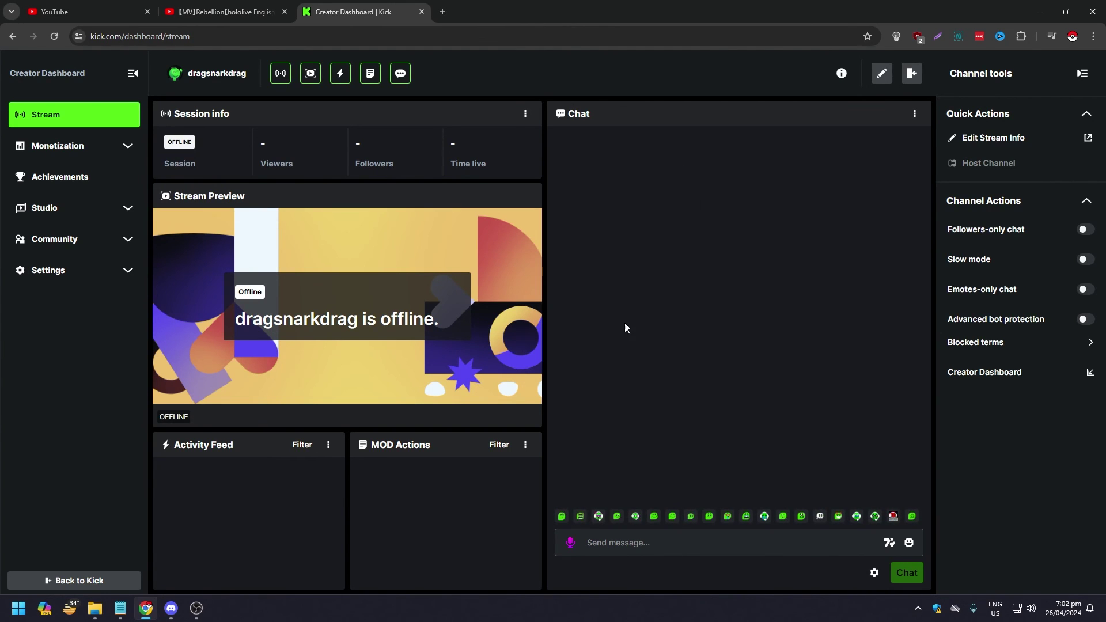
key(alt+Tab)
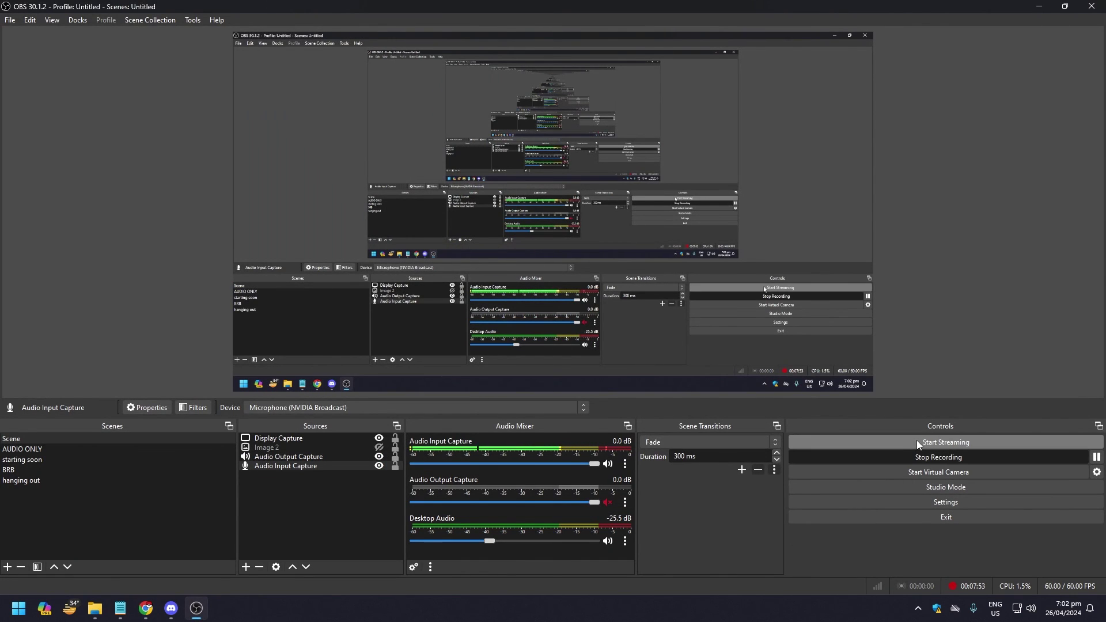